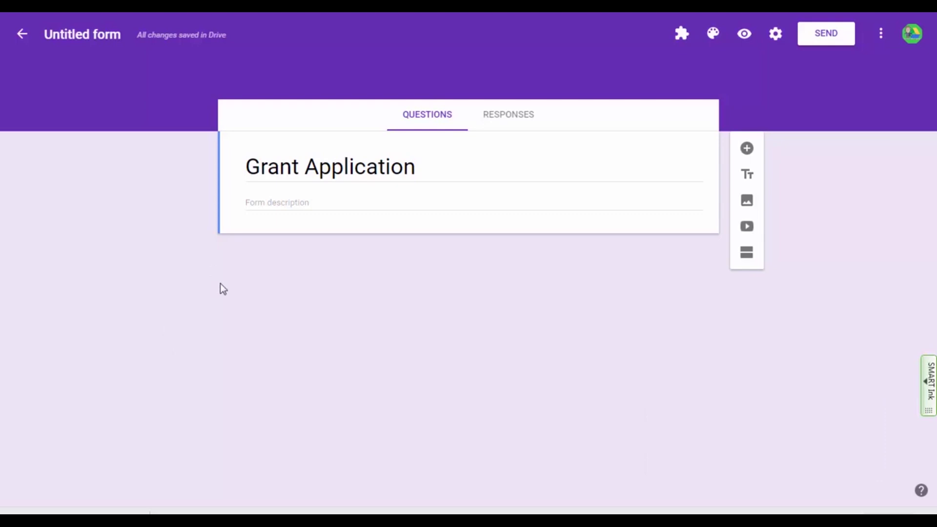
Add a question to the Grant Application form, set its type to File upload, and choose a maximum file size of 10 MB.
click(747, 149)
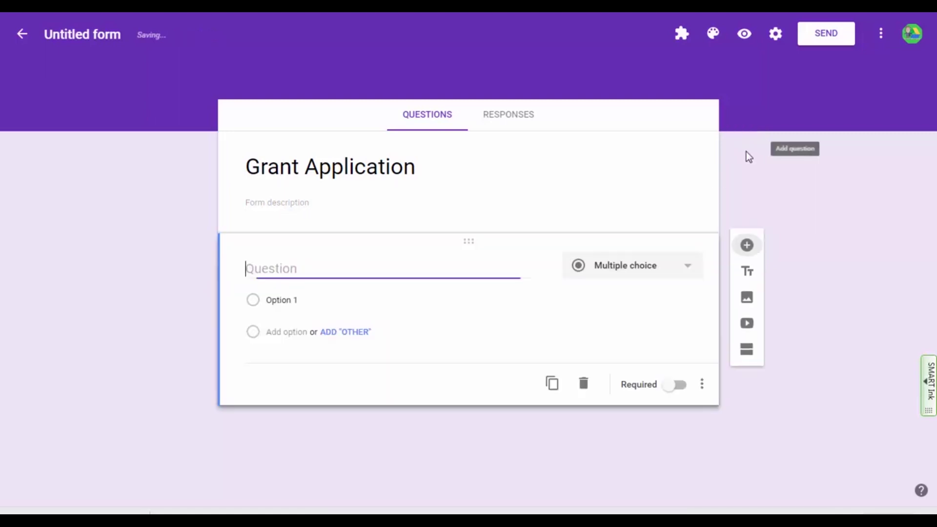
click(685, 270)
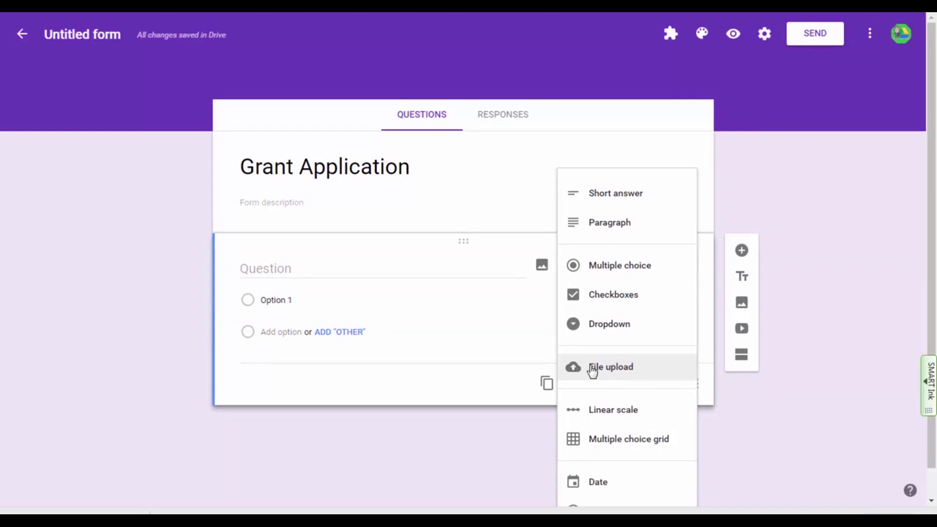
click(593, 371)
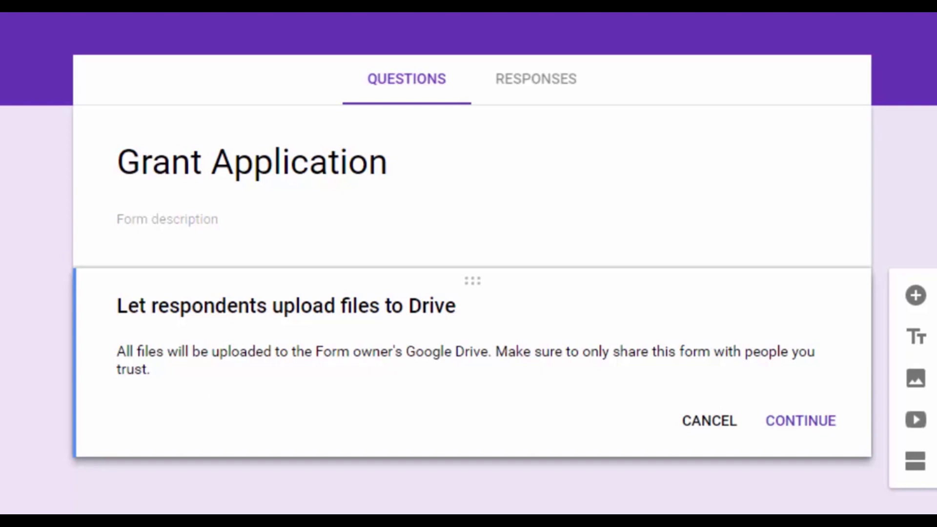
click(773, 422)
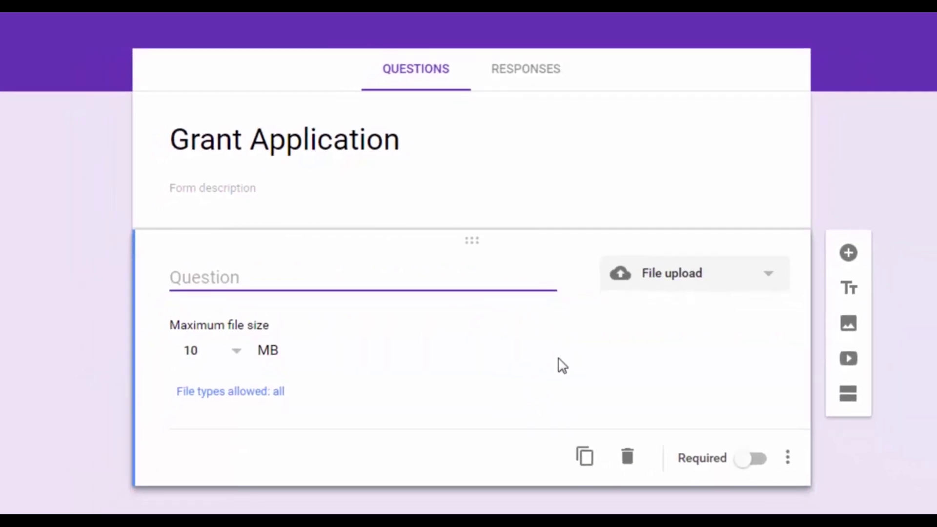
click(238, 353)
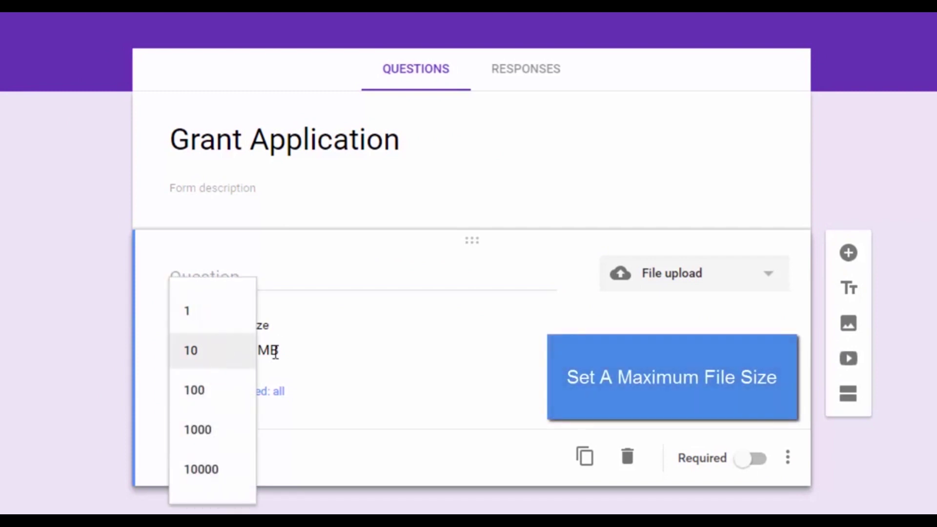
click(193, 354)
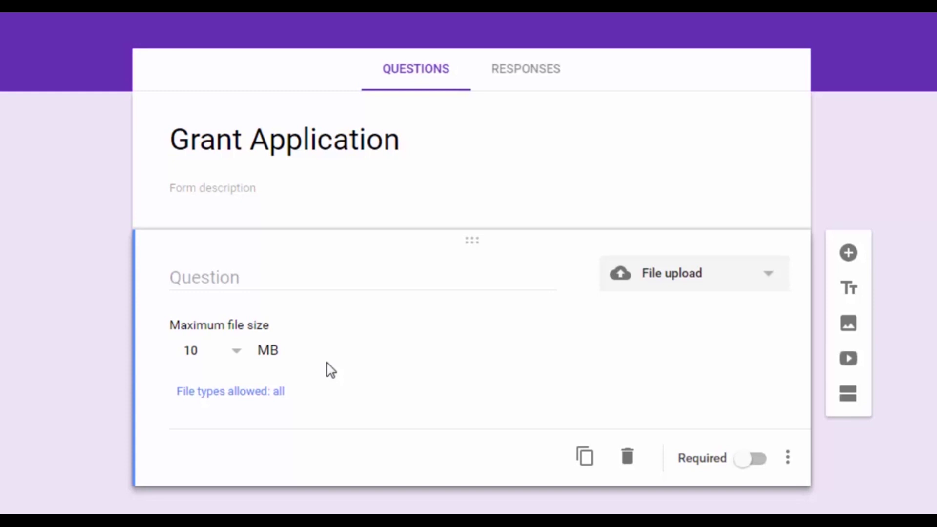
Restrict the upload question's allowed file types to Image only.
click(282, 393)
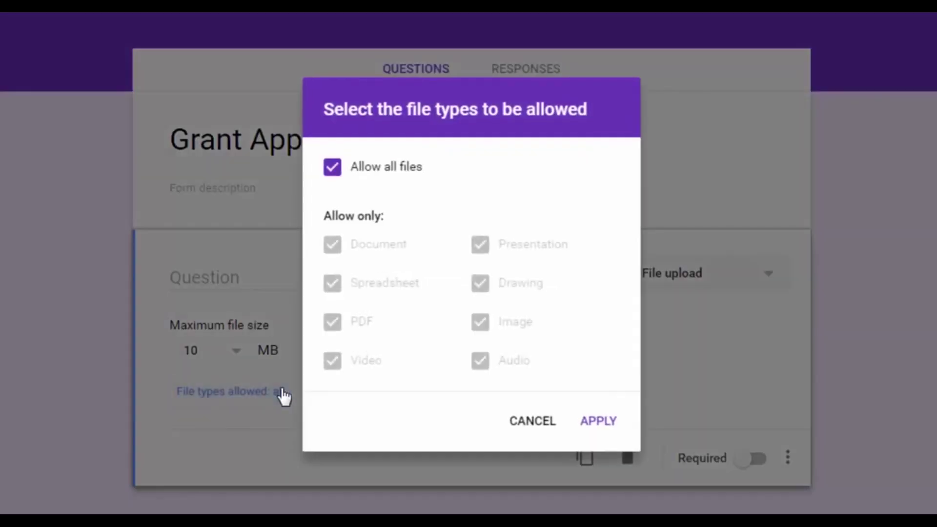
click(338, 171)
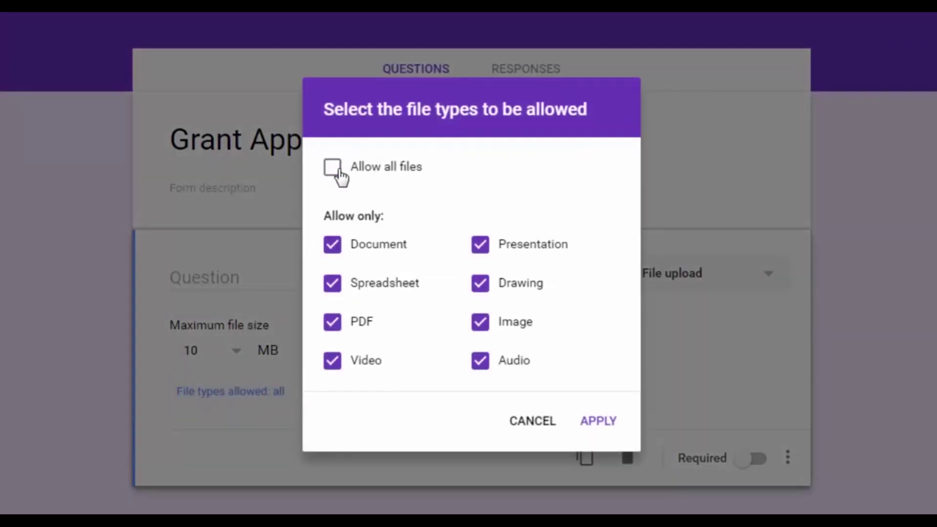
click(482, 325)
click(331, 285)
click(331, 323)
click(333, 364)
click(480, 364)
click(480, 283)
click(481, 244)
click(481, 322)
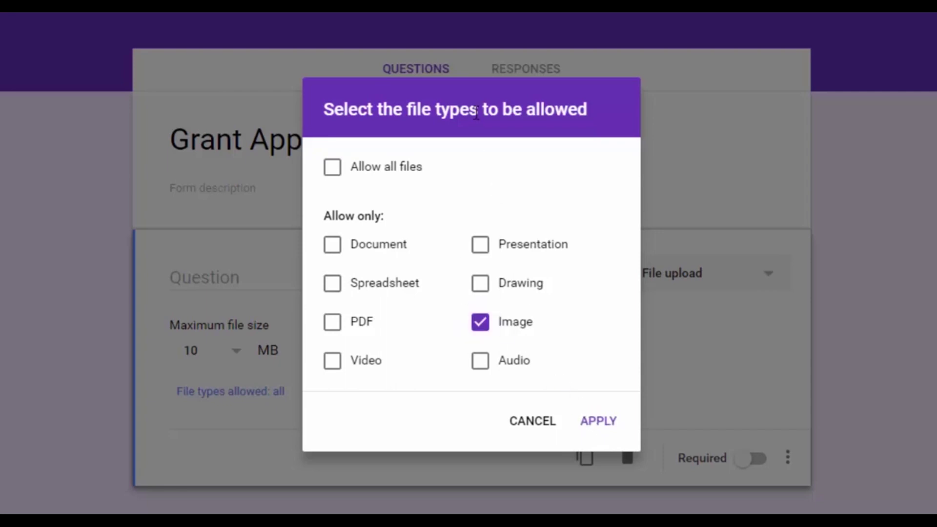
click(585, 424)
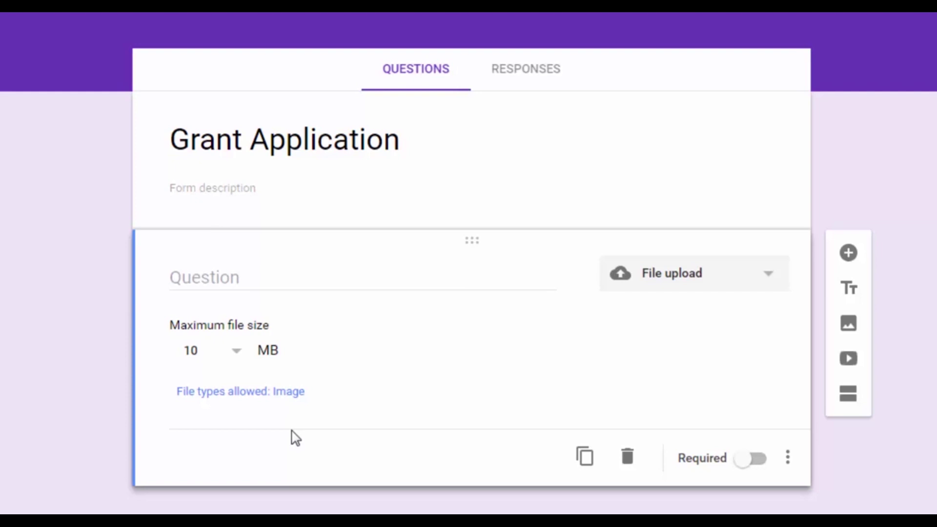
Change the upload question's allowed file types to Document and PDF instead of Image.
click(287, 392)
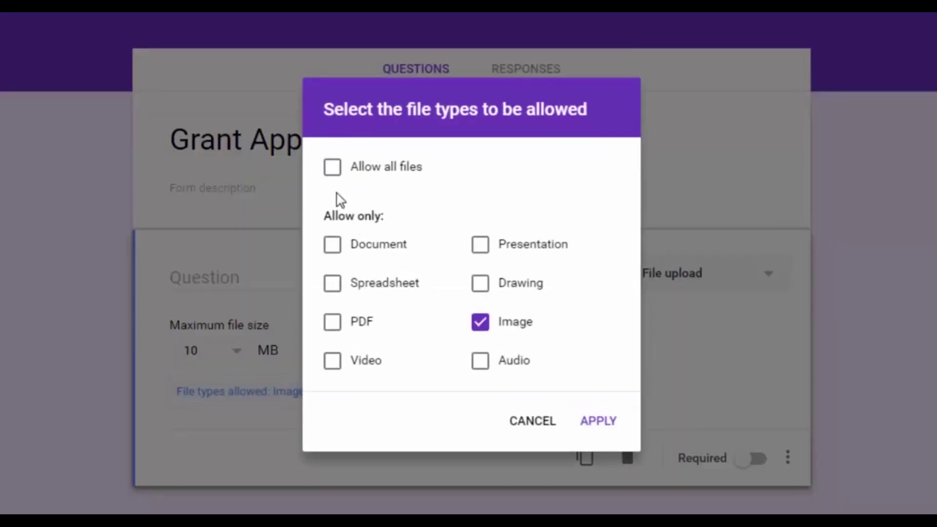
click(331, 245)
click(344, 331)
click(477, 326)
click(599, 421)
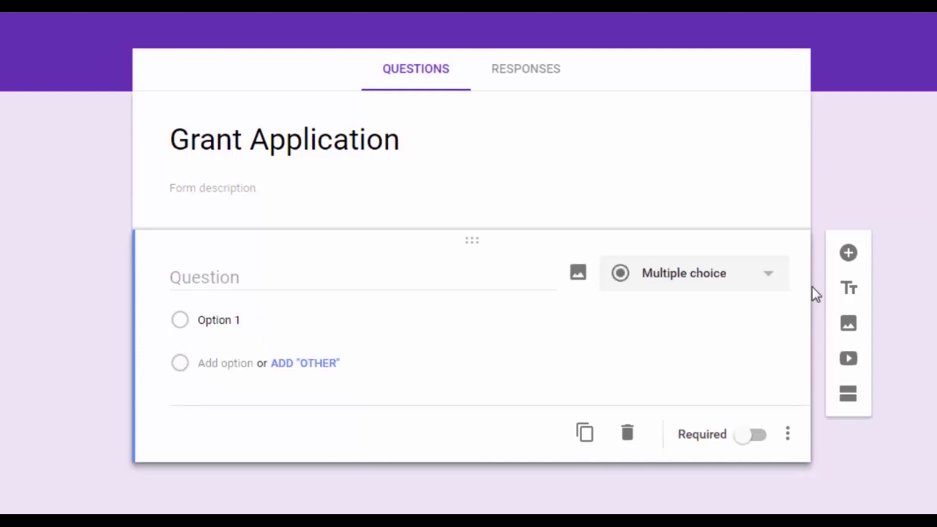
Add a second question and title the first one "Name" as a short-answer question.
click(846, 266)
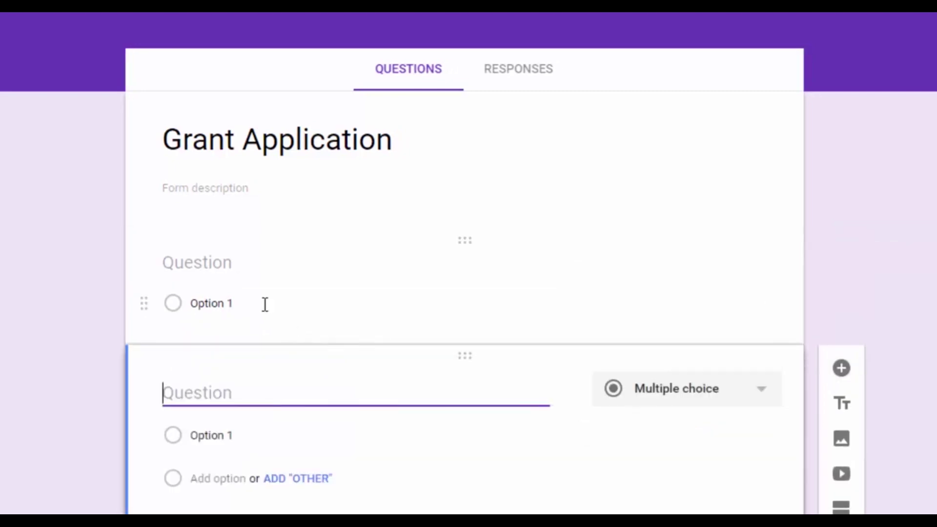
click(308, 285)
text(Name)
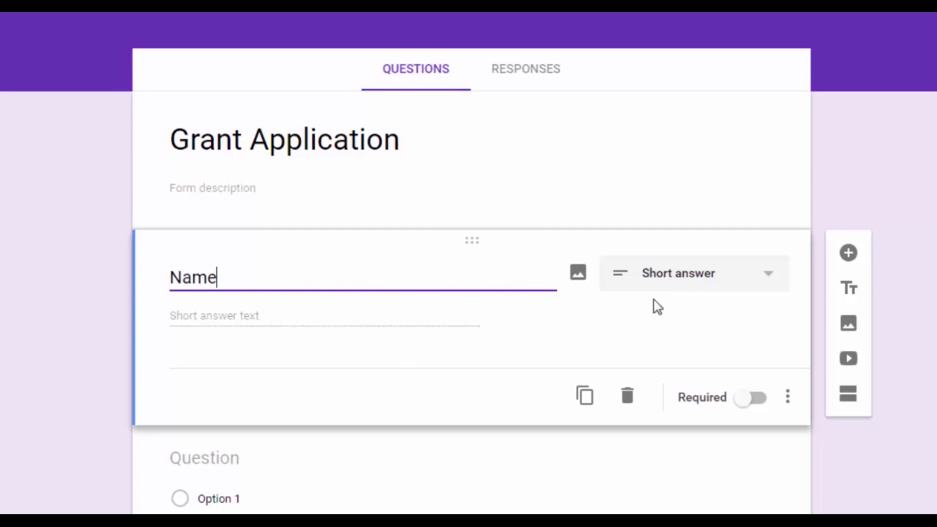
Insert a multiple-choice question titled "Grant Request" directly below the Name question.
click(848, 253)
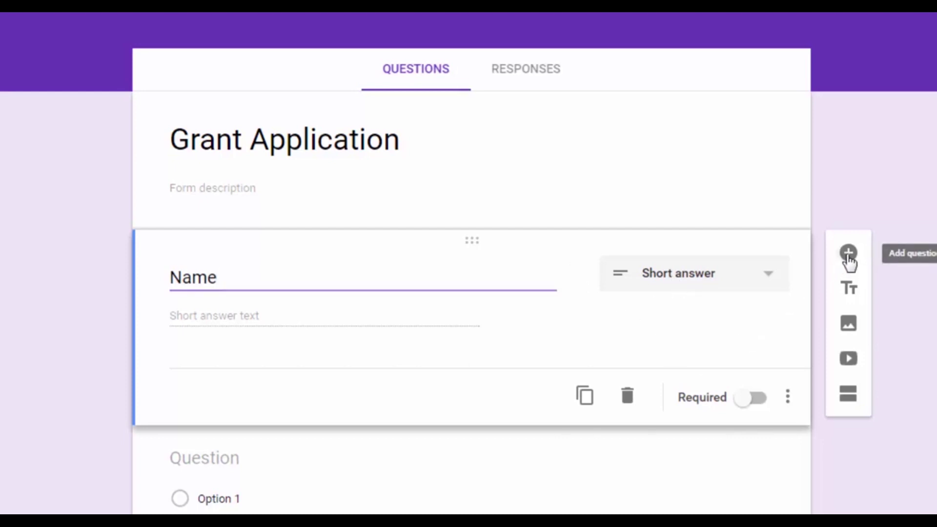
text(Grant Requ)
key(BackSpace)
text(quest)
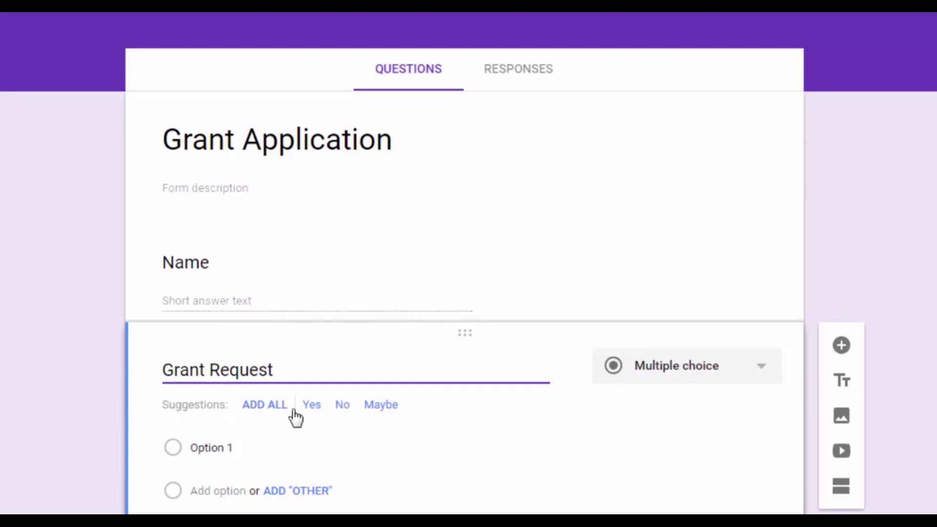
Give the Grant Request question the options "Technology" and "Professional Development".
click(215, 444)
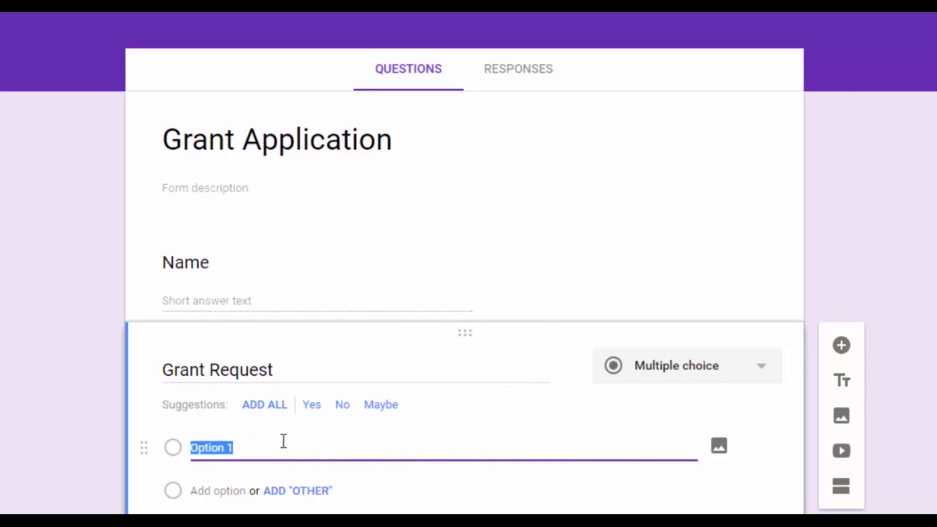
text(Technol)
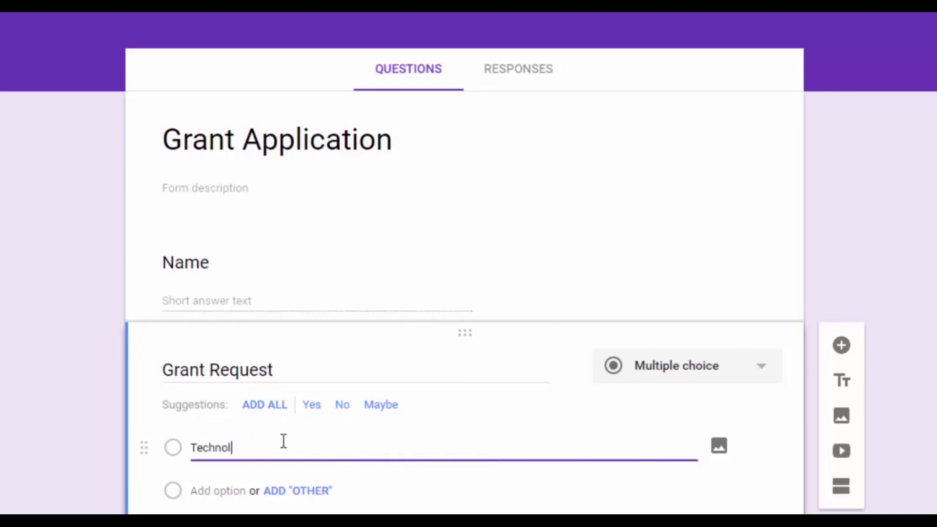
text(ogy)
click(215, 492)
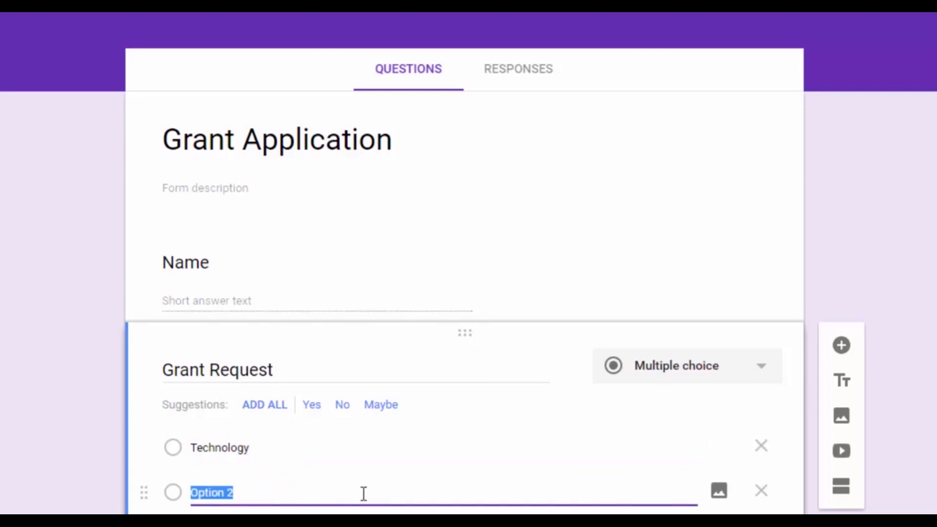
text(Profess)
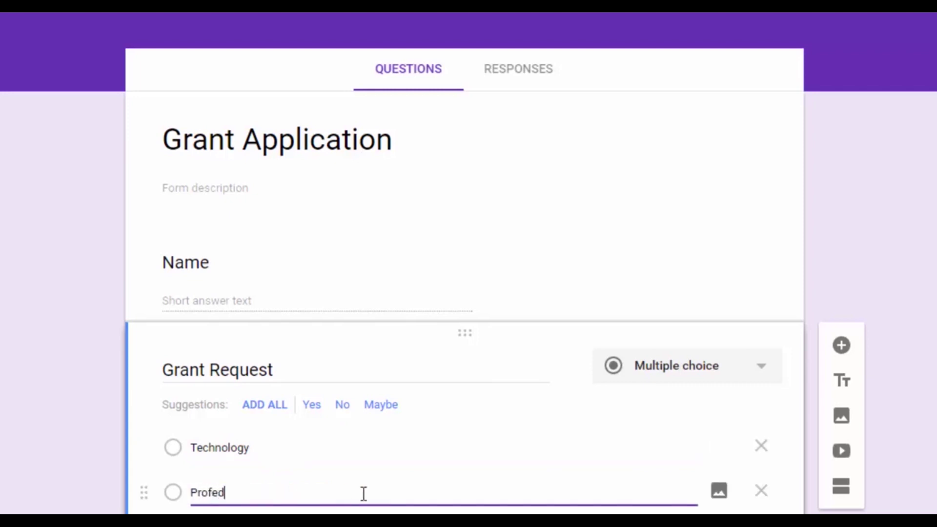
text(ional Development)
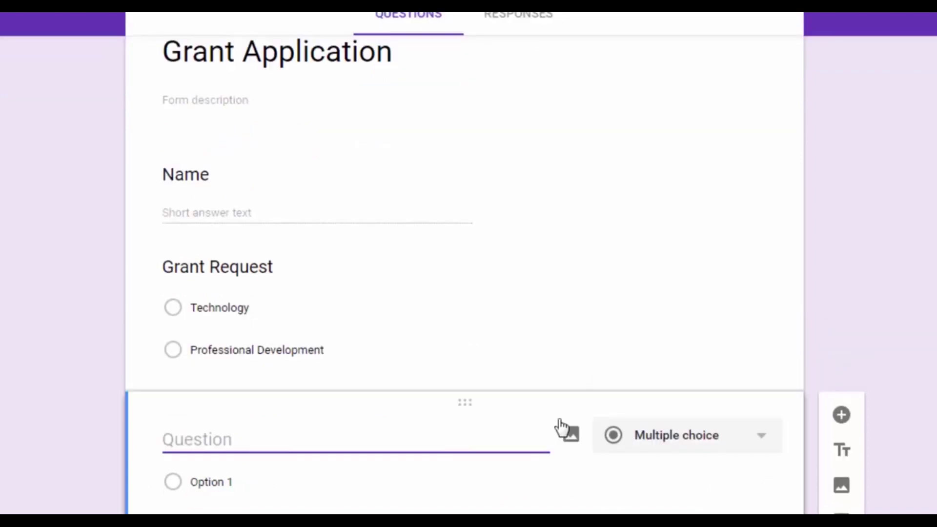
Title the new question "What is your T-Shirt Size" and add all suggested sizes, XS to XXL, as options.
text(What is your T-)
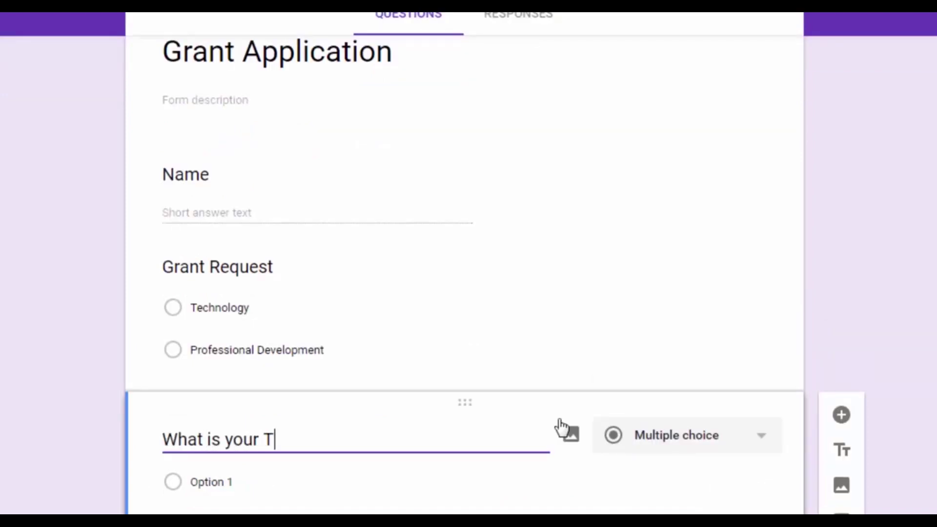
text(Shirt Size)
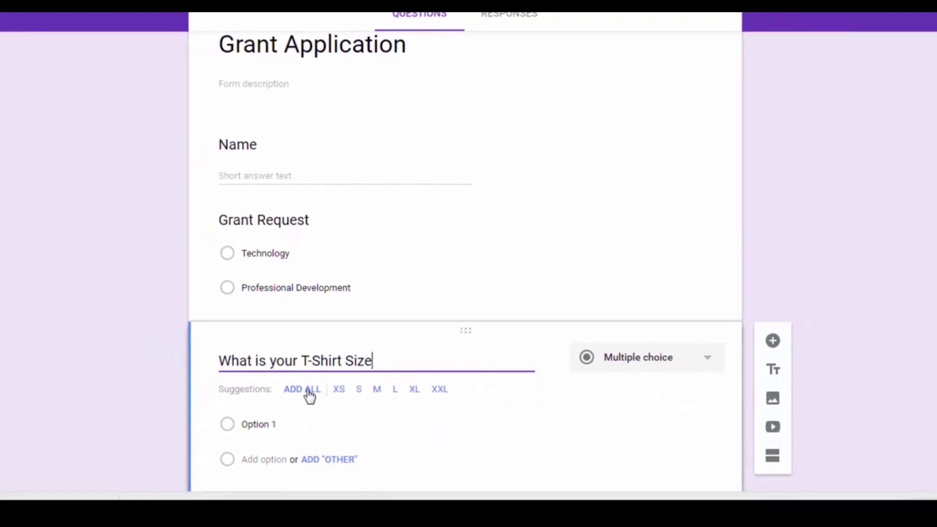
click(302, 395)
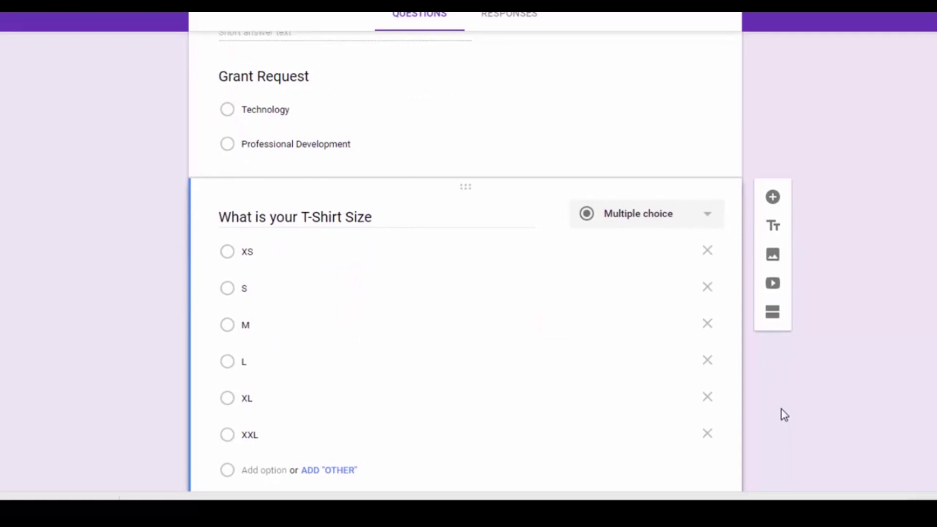
Delete the T-shirt size question from the form.
scroll(762, 408, down, 3)
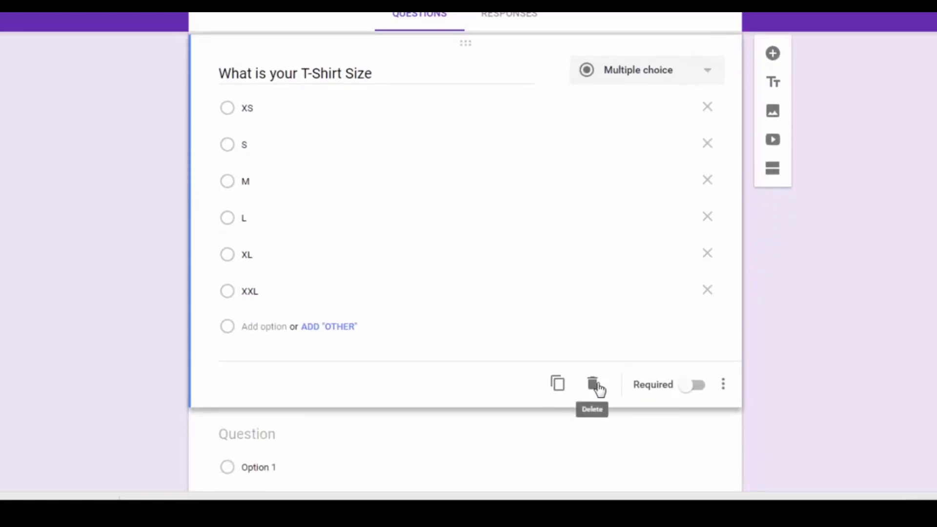
click(592, 384)
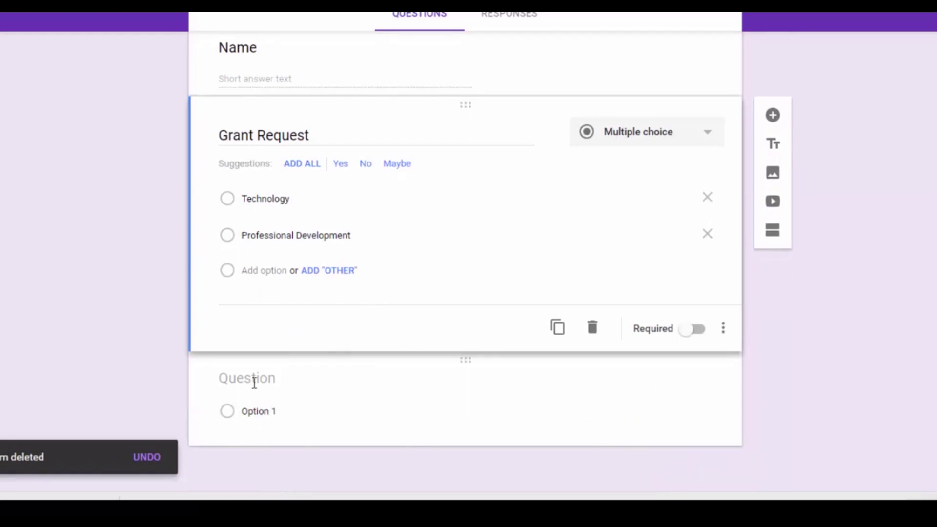
scroll(808, 298, up, 2)
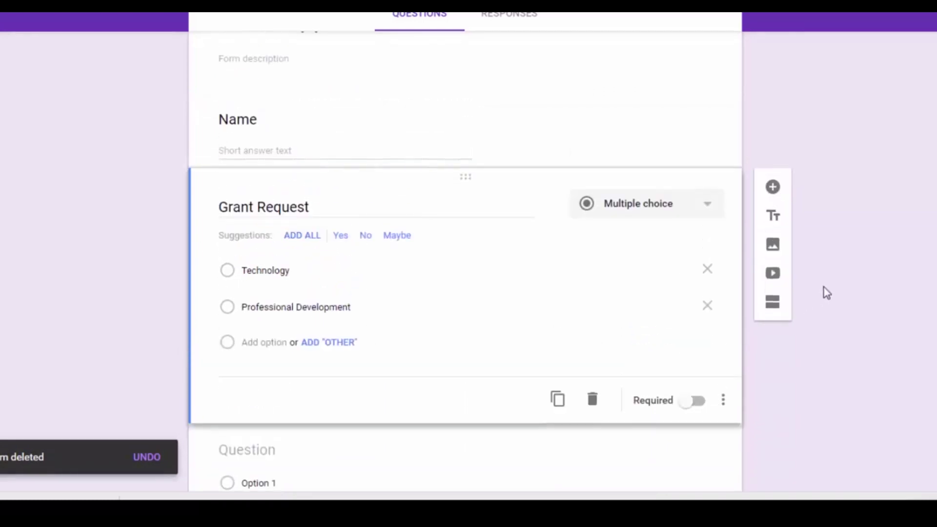
scroll(827, 293, up, 2)
click(256, 159)
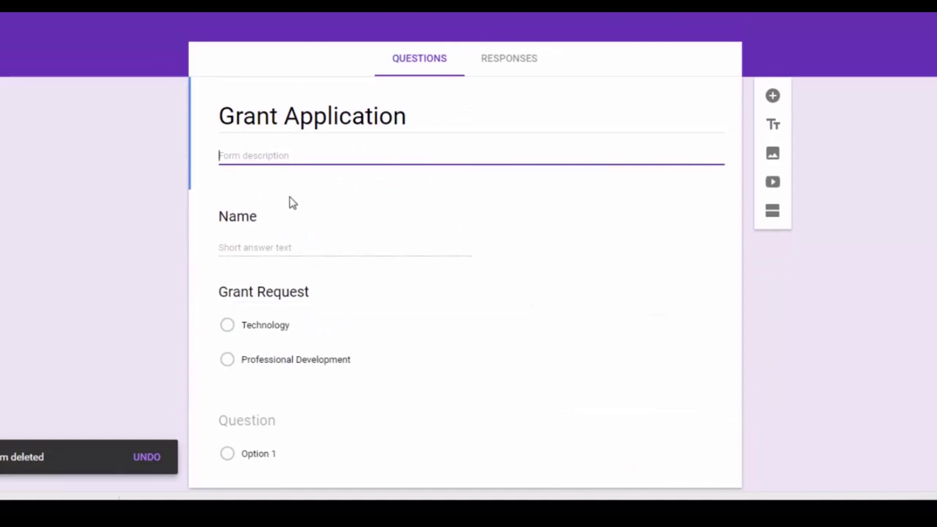
Change the blank last question to File upload and accept letting respondents upload files to Drive.
scroll(513, 404, down, 1)
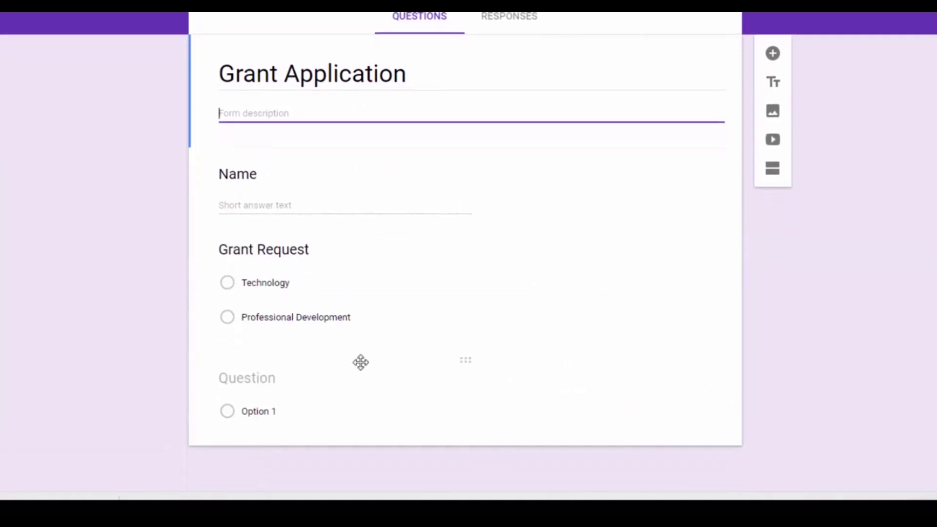
click(249, 383)
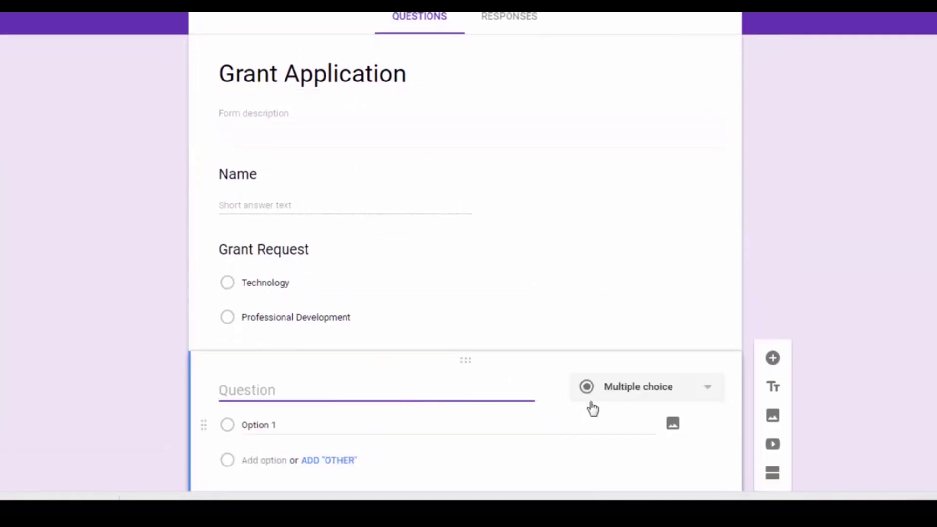
click(633, 398)
scroll(662, 421, down, 2)
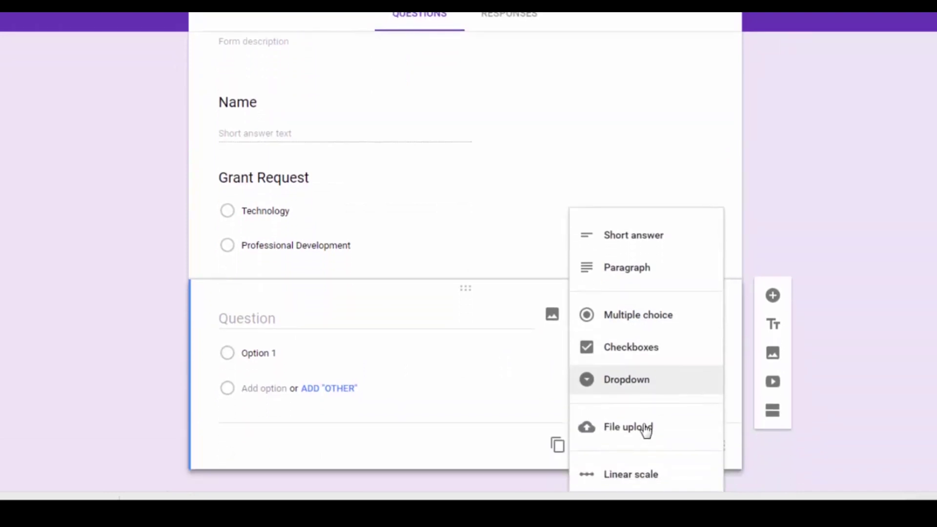
click(649, 427)
click(689, 428)
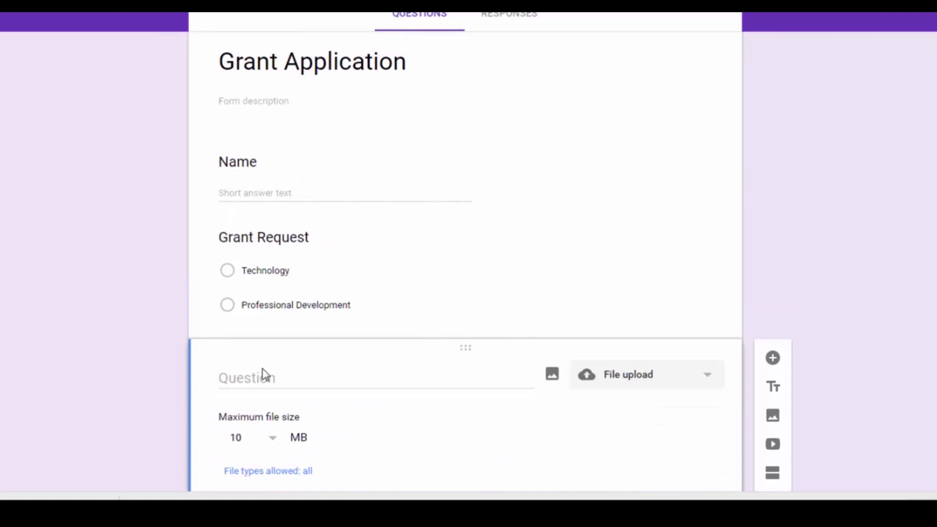
Title the file-upload question "Upload Grant Documents".
click(262, 380)
text(Upo)
key(BackSpace)
text(l)
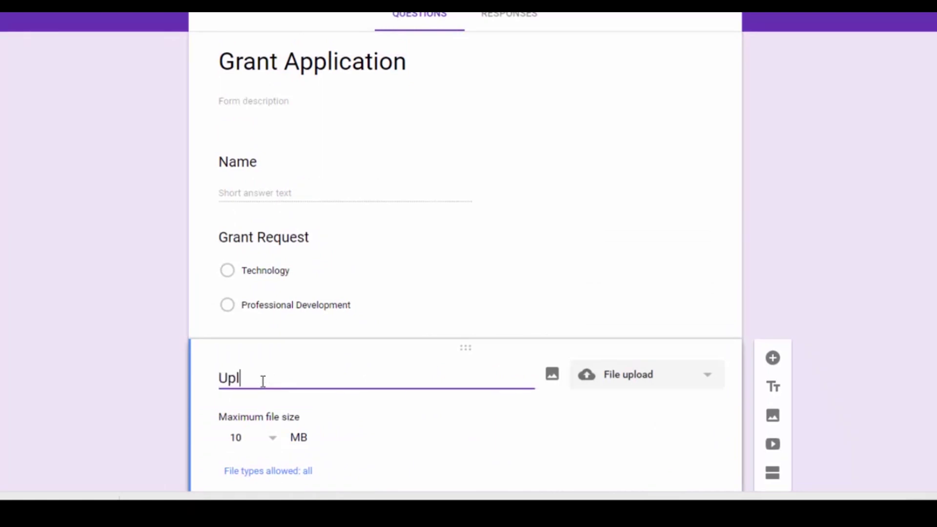
text(oad Grant )
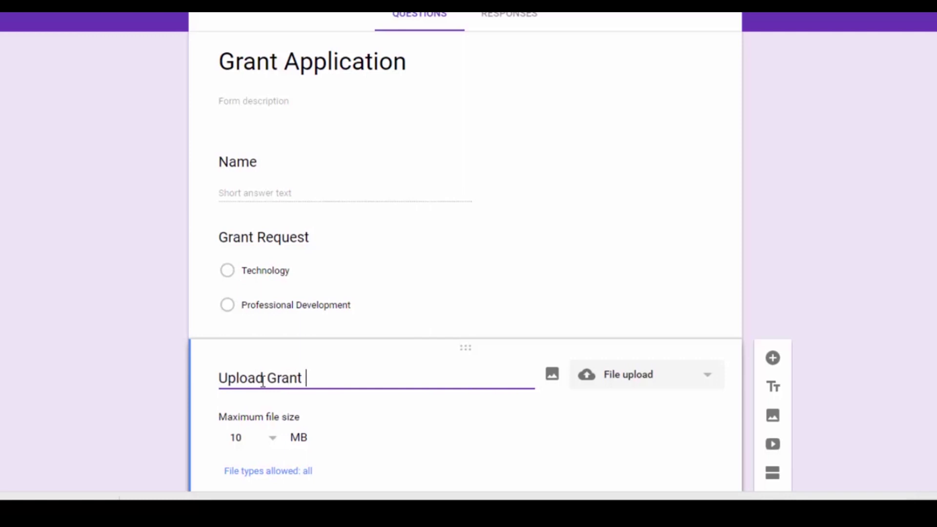
text(Documents)
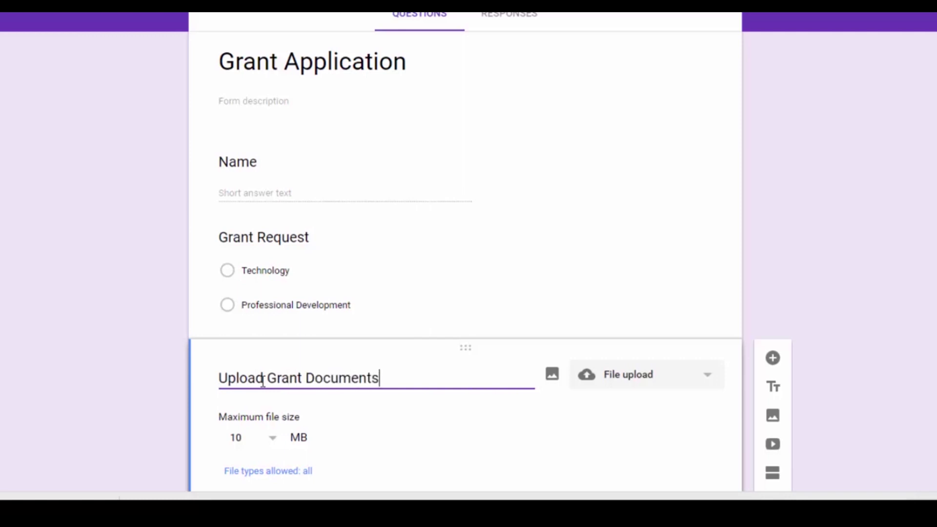
Preview the Grant Application form, enter the respondent's first name and choose Technology as the grant request.
scroll(883, 353, down, 2)
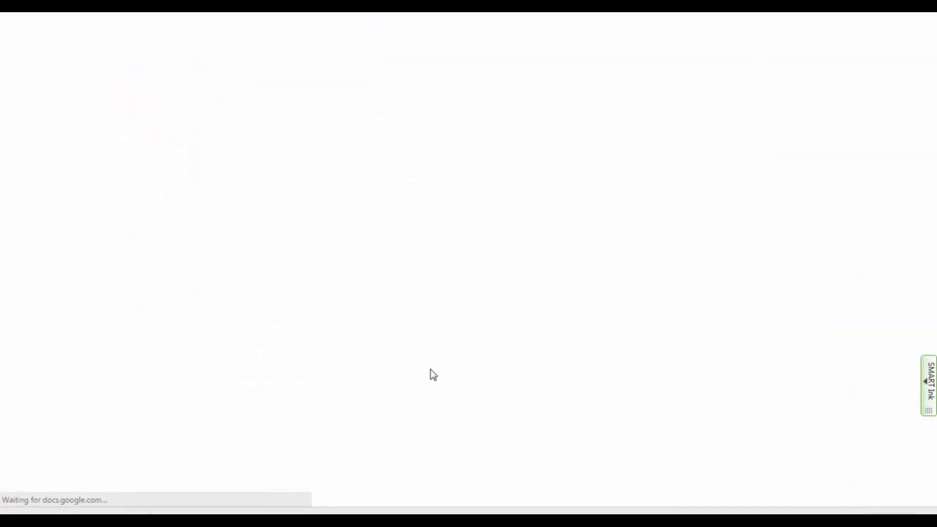
scroll(389, 252, down, 1)
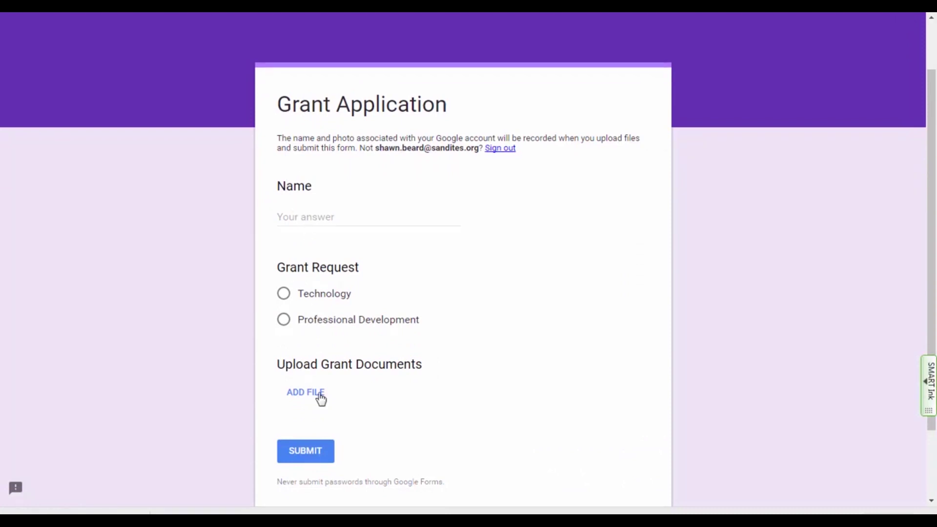
click(423, 217)
text(Shawn)
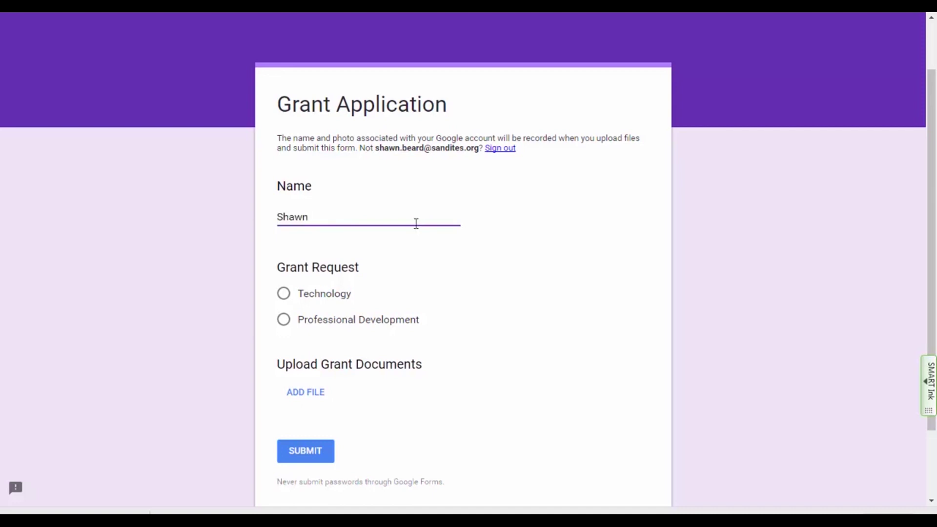
click(284, 295)
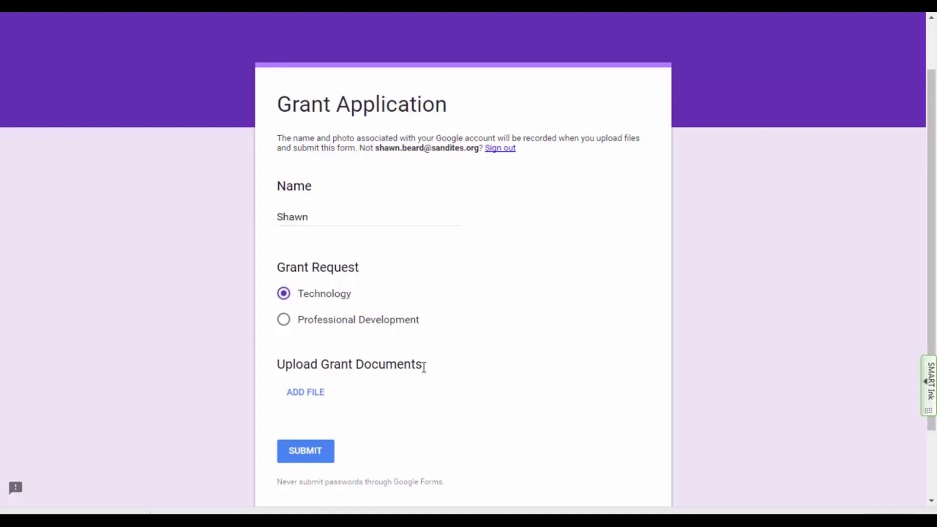
Attach the GrantAgenda file from the computer under Upload Grant Documents and submit the response.
click(308, 393)
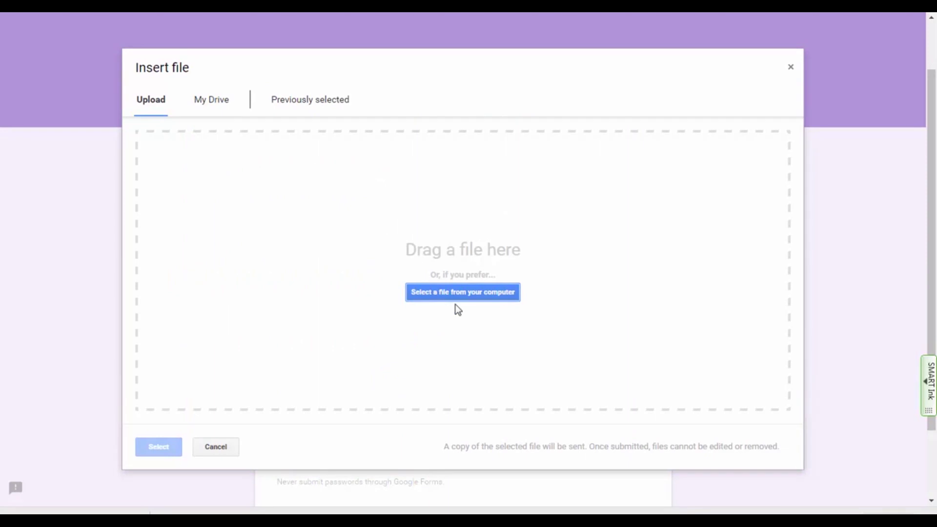
click(464, 294)
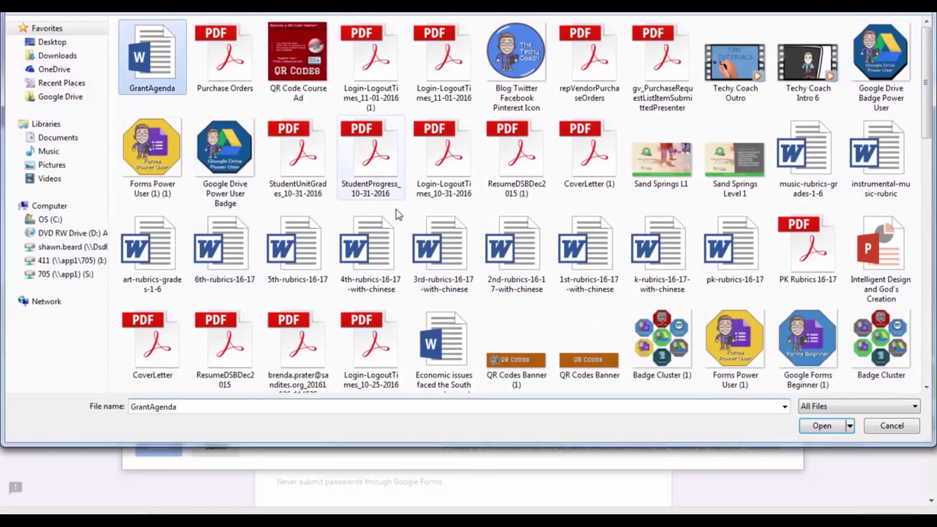
click(823, 425)
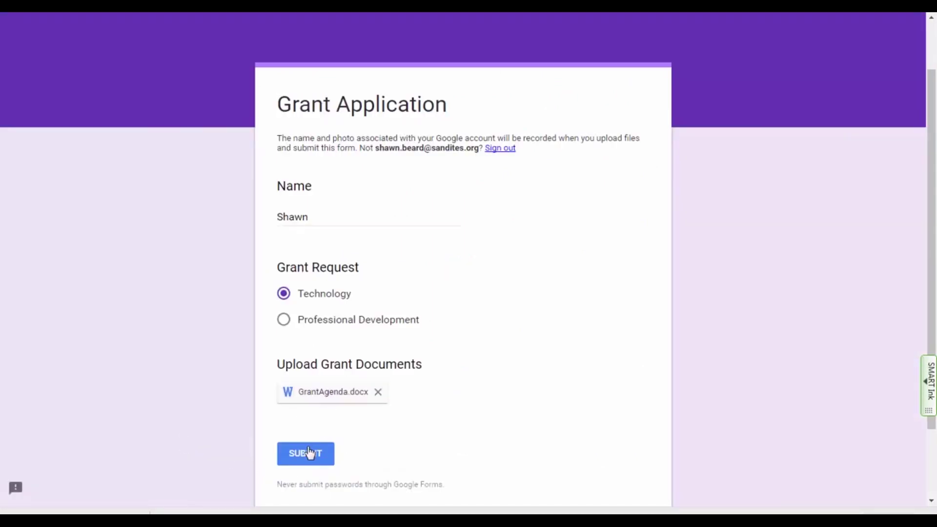
click(309, 457)
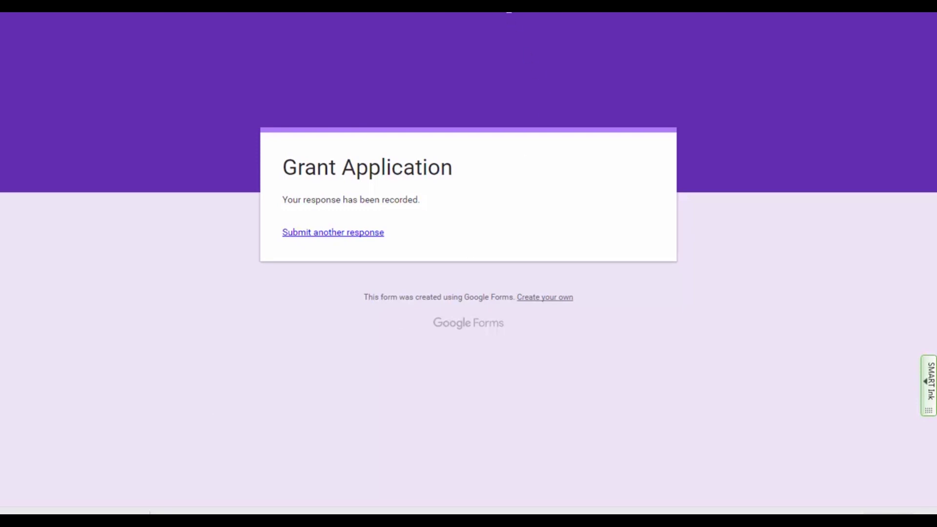
Return to the form editor and review the response summary down to the uploaded grant documents.
click(507, 7)
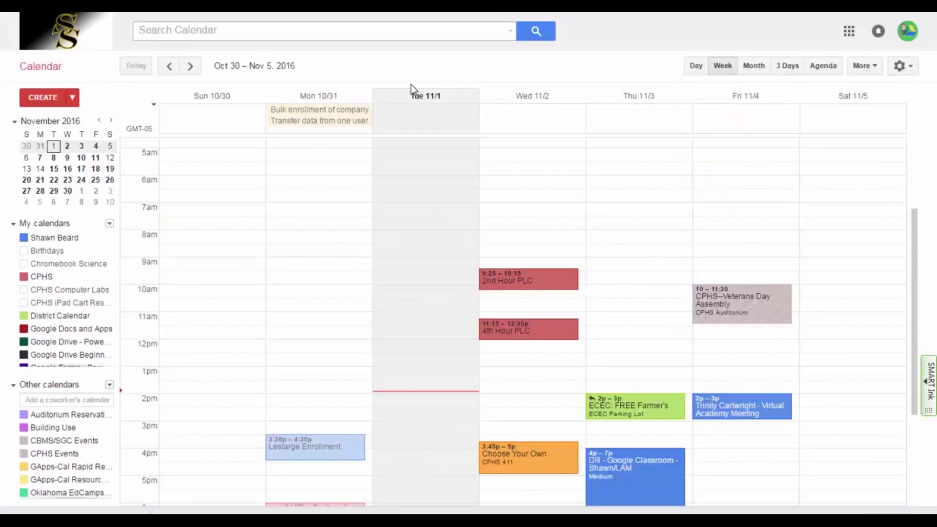
click(326, 7)
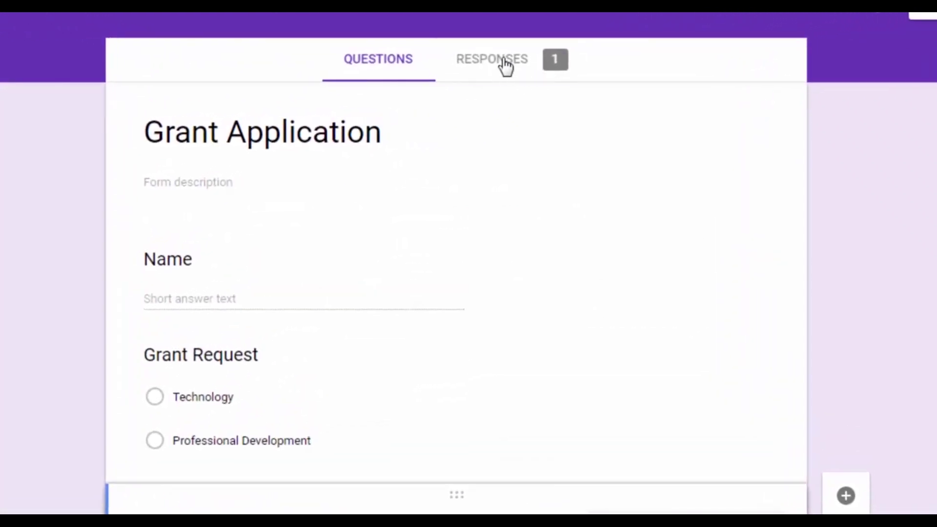
click(505, 66)
scroll(345, 422, down, 1)
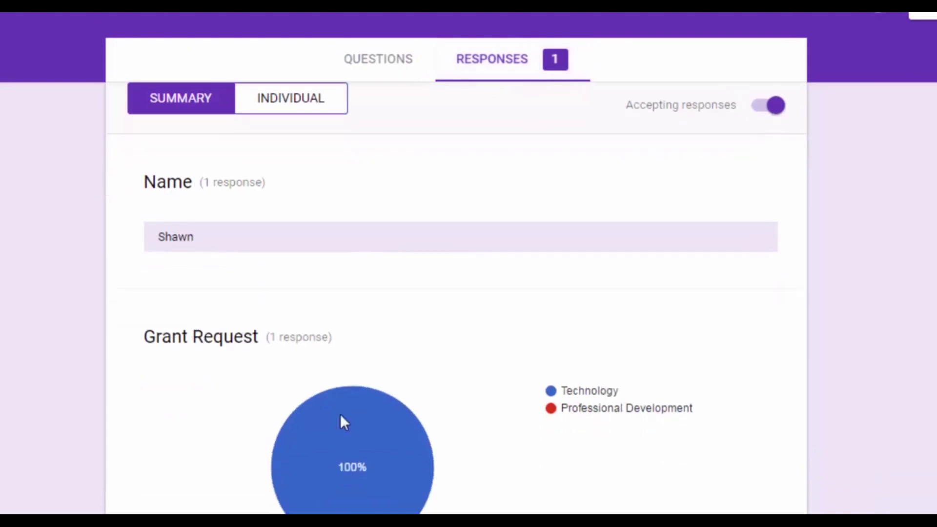
scroll(449, 454, down, 3)
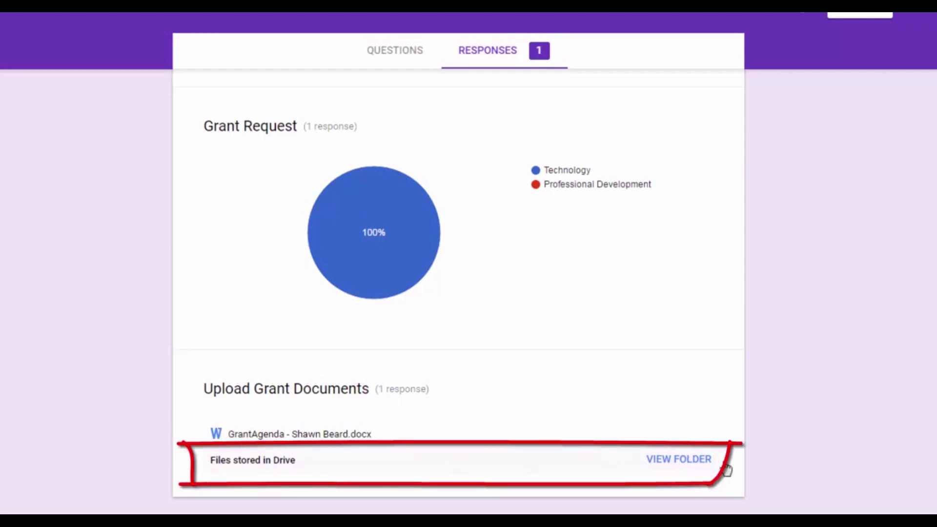
View the Drive folder storing the uploaded grant documents and return to the file-upload question in the form editor.
click(667, 462)
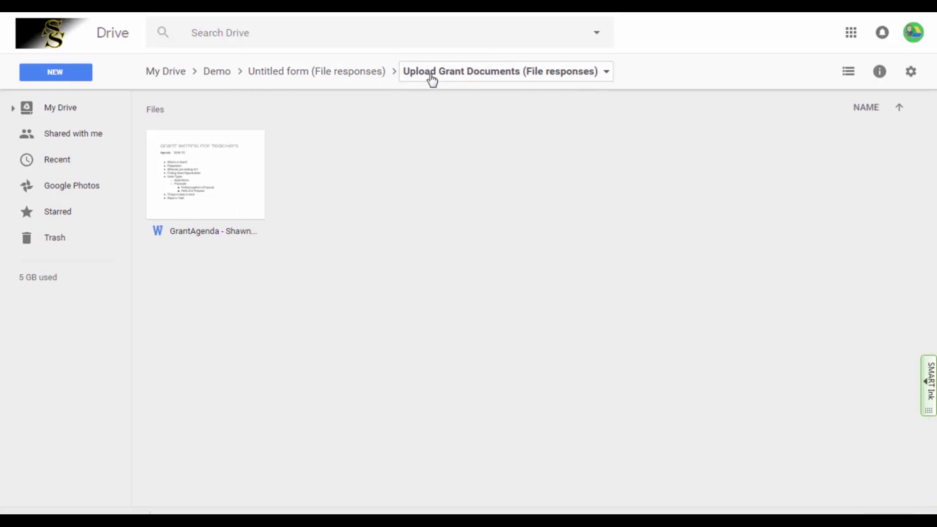
click(307, 7)
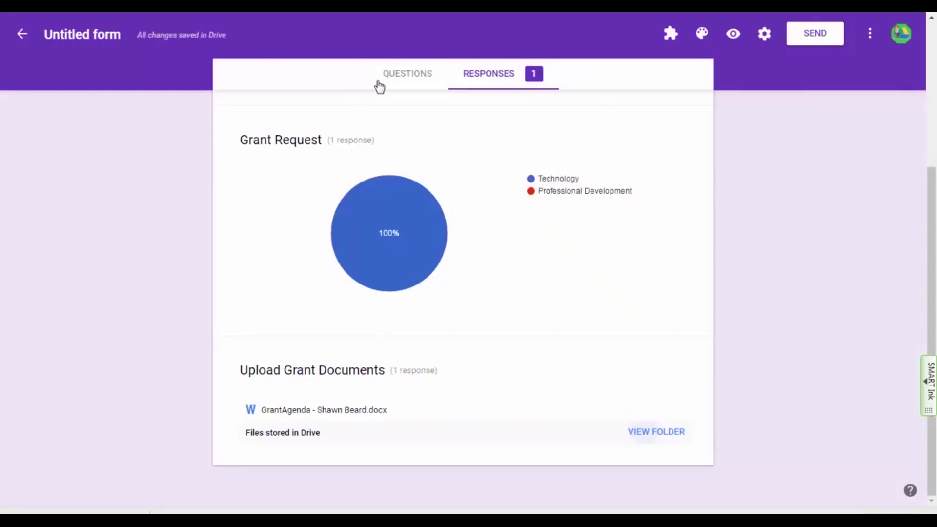
click(407, 73)
scroll(460, 351, down, 2)
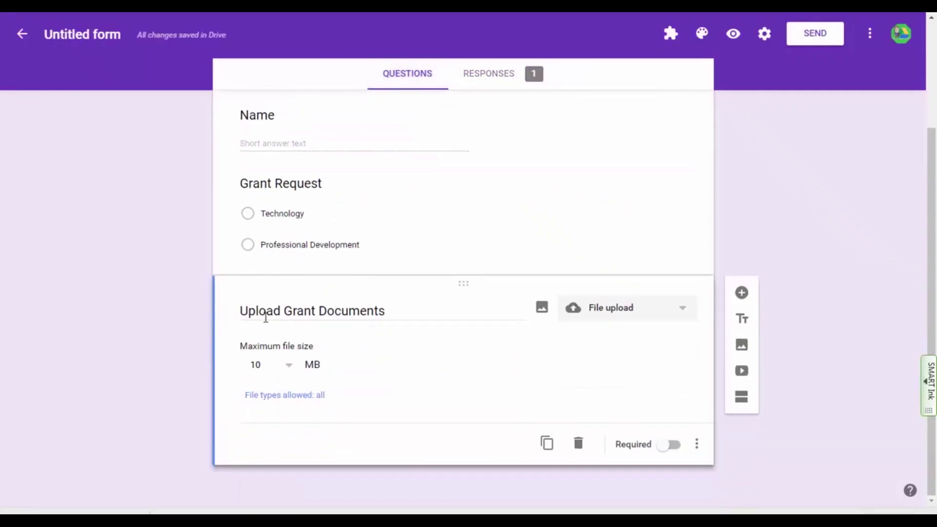